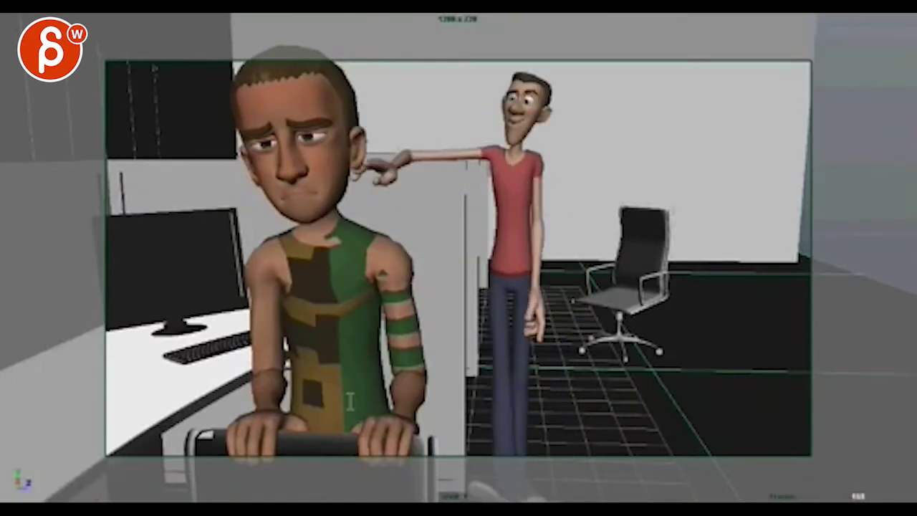
Circle the ear and poking hand in red, then clear the circles.
mouse_move(334, 122)
mouse_down()
mouse_move(374, 206)
mouse_move(369, 236)
mouse_up()
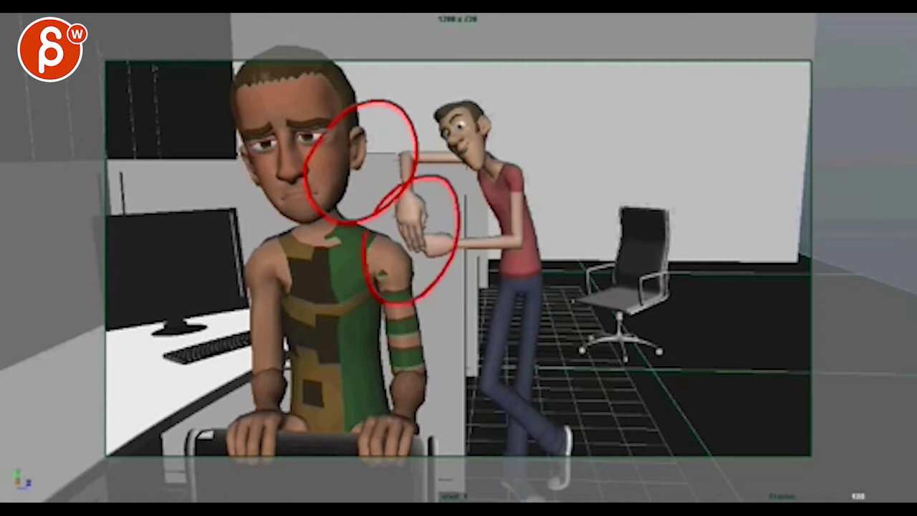
key(Escape)
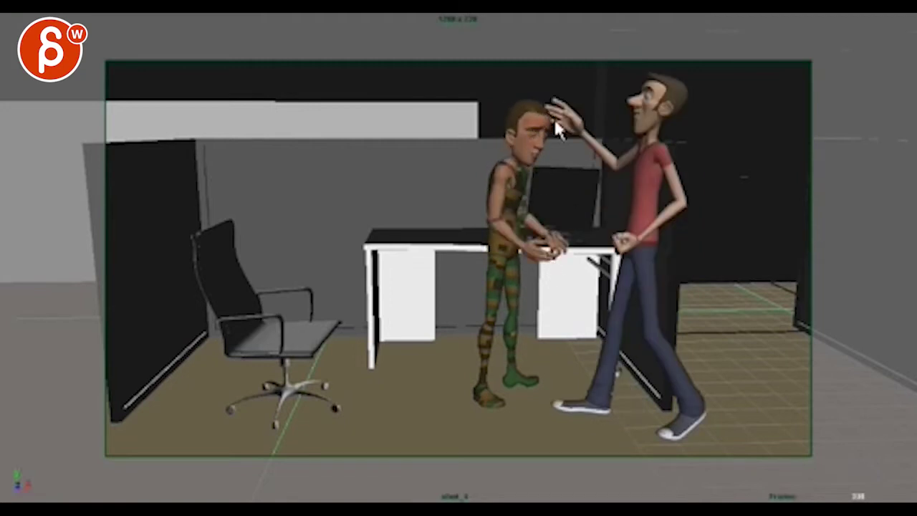
Mark the short character's head and the tall character's raised arm in red, then clear.
drag(525, 113, 527, 163)
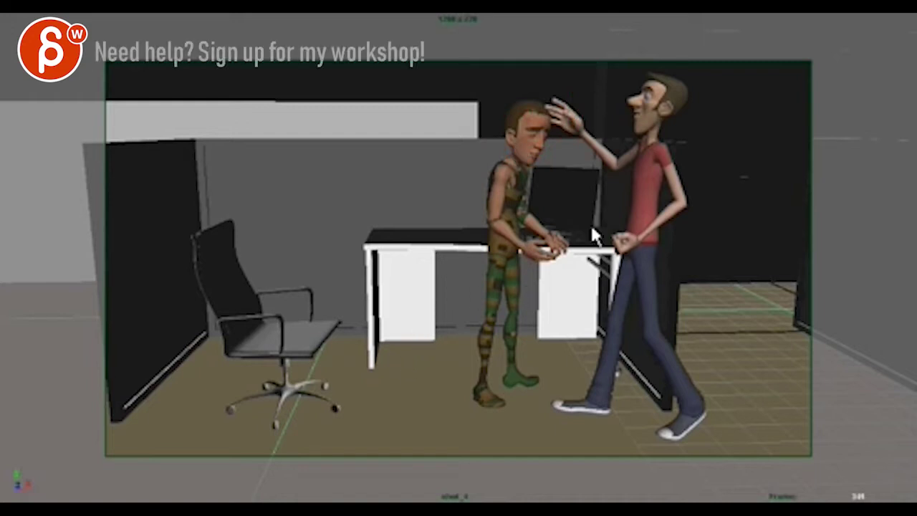
mouse_move(623, 166)
mouse_down()
mouse_move(603, 149)
mouse_move(589, 106)
mouse_up()
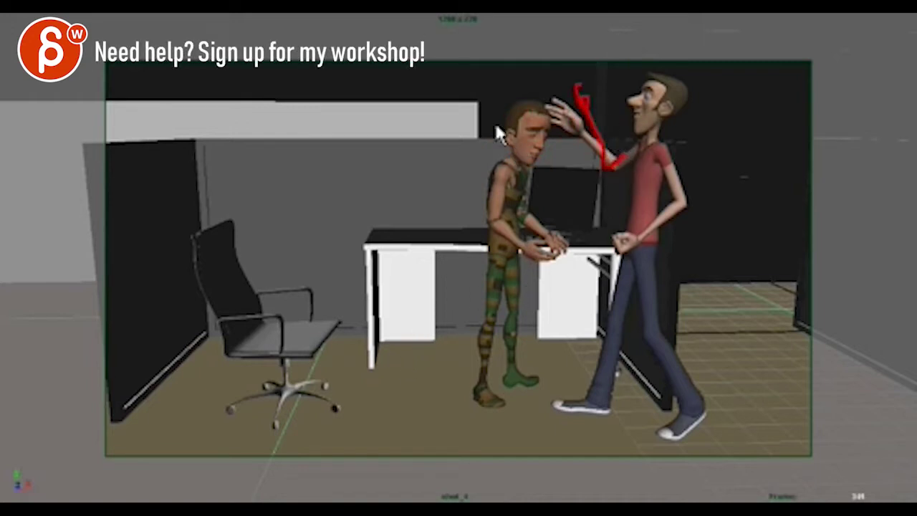
drag(506, 101, 518, 109)
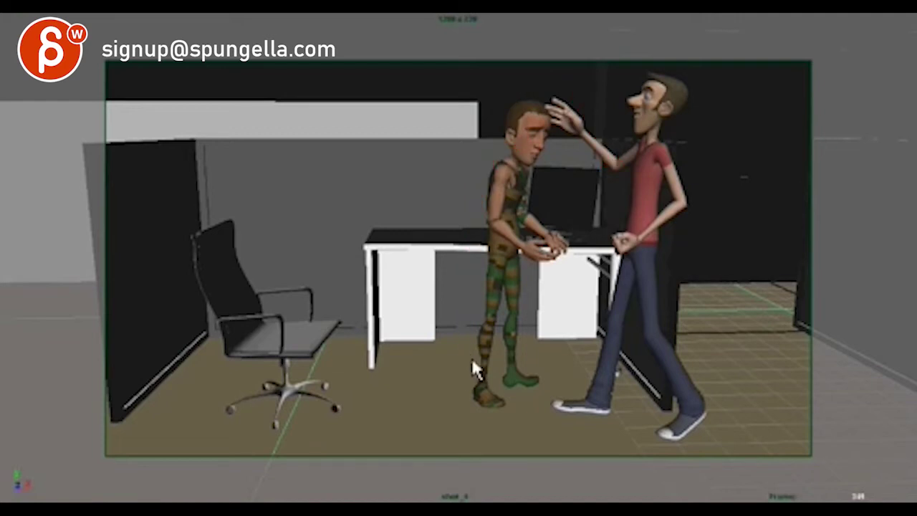
key(Left)
Play the shot and step between the hand-on-head and raised-hand poses.
key(Right)
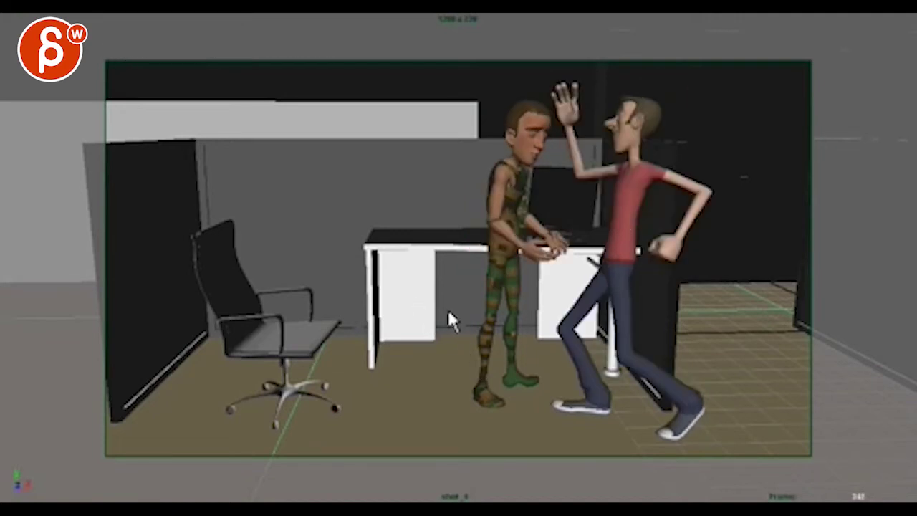
key(space)
key(Left)
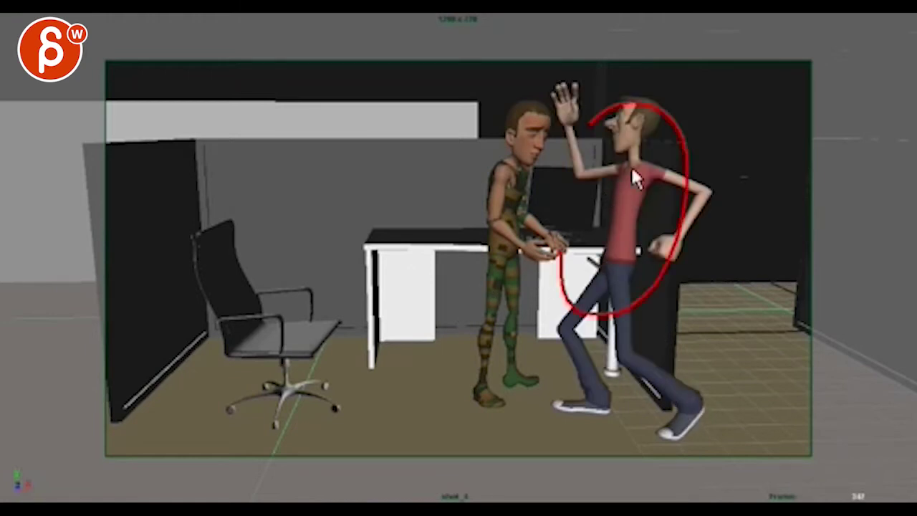
key(Right)
key(Left)
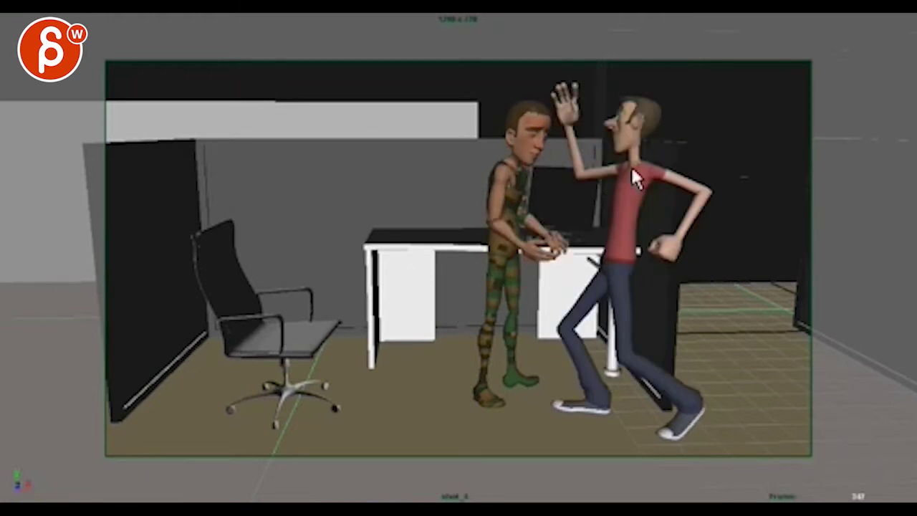
key(Right)
key(Right)
key(Left)
key(Right)
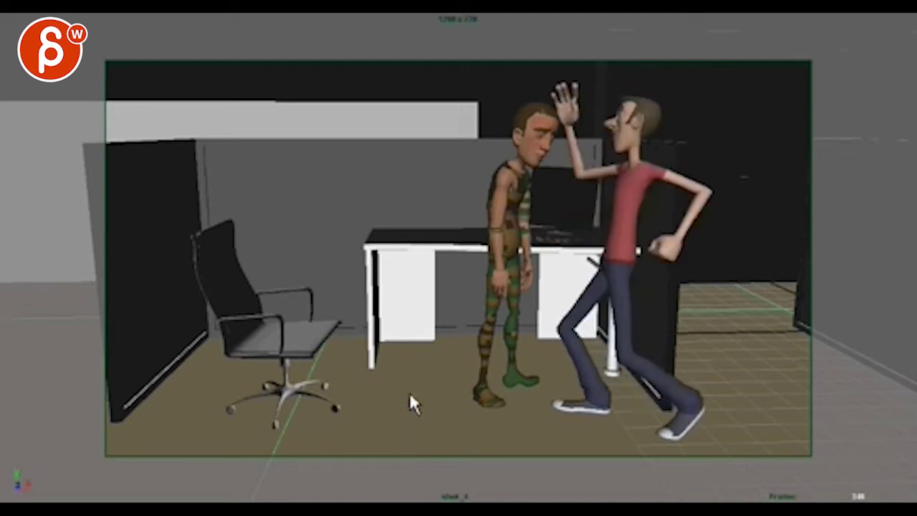
Flip back and forth between the crouched, raised-hand, upright and leaning frames.
key(Right)
key(Right)
key(Right)
key(Left)
key(Right)
key(Left)
key(Right)
key(Left)
key(Right)
key(Left)
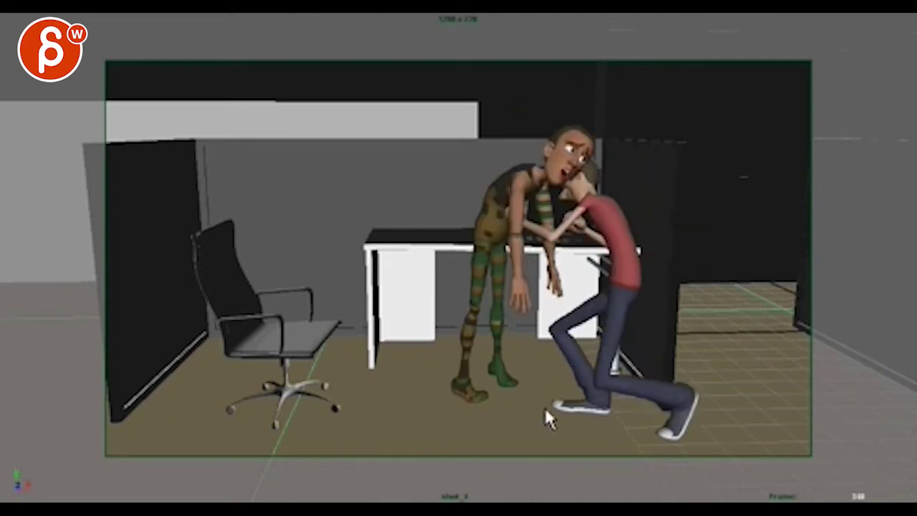
key(Right)
key(Left)
key(Right)
key(Left)
Step frame by frame around the lean, finishing one frame back on the leaning pose.
key(Right)
key(Left)
key(Right)
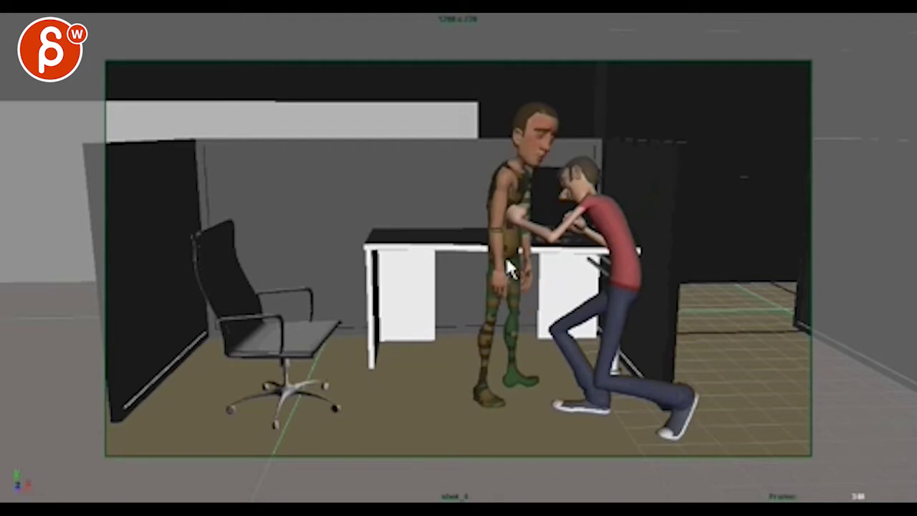
key(Right)
key(Left)
key(Left)
key(Right)
key(Right)
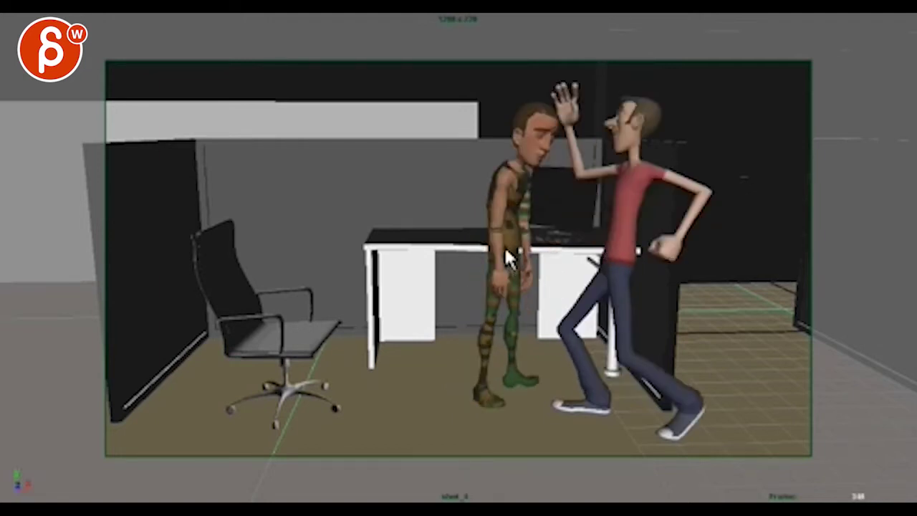
key(Left)
key(Left)
key(Right)
key(Right)
key(Left)
key(Left)
key(Right)
key(Right)
key(Left)
key(Left)
key(Right)
key(Left)
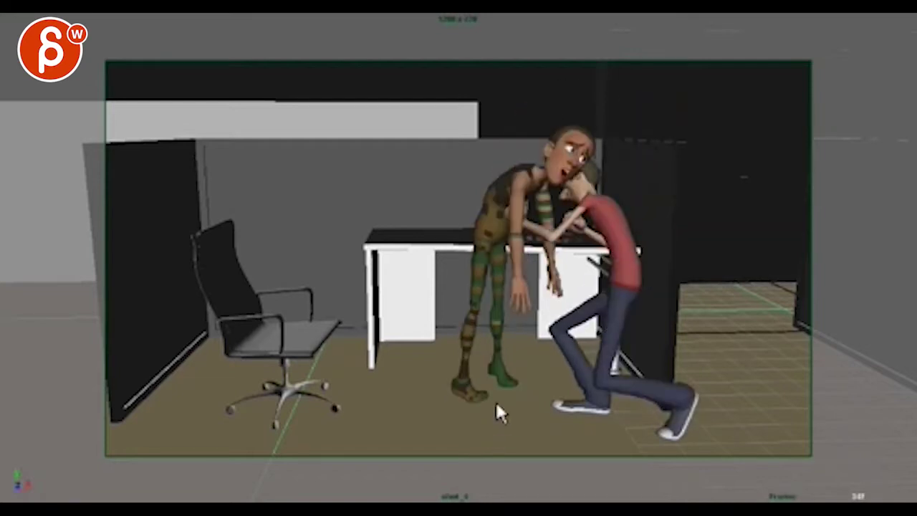
key(Right)
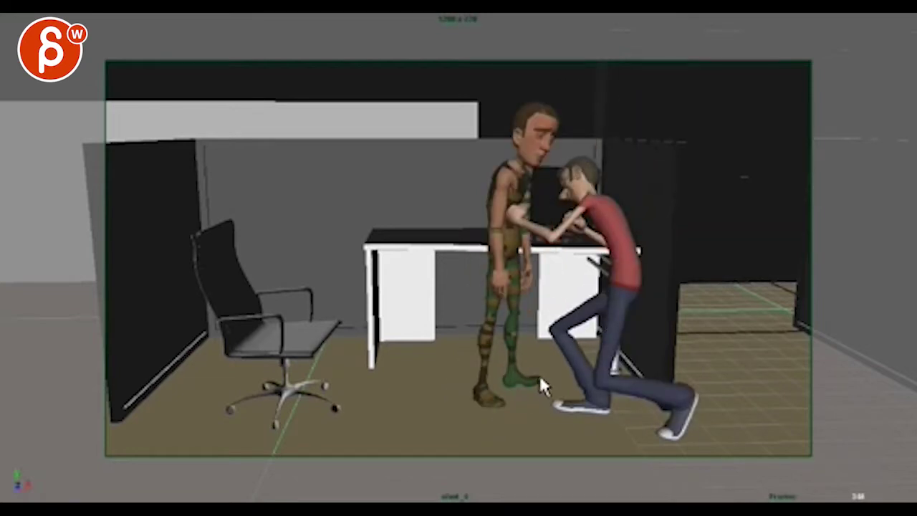
key(Left)
Trace the short character's foot and leg in red, then compare the upright and leaning frames.
mouse_move(541, 385)
mouse_down()
mouse_move(506, 340)
mouse_move(495, 384)
mouse_move(510, 370)
mouse_move(497, 324)
mouse_move(503, 332)
mouse_move(506, 258)
mouse_move(516, 371)
mouse_move(492, 267)
mouse_up()
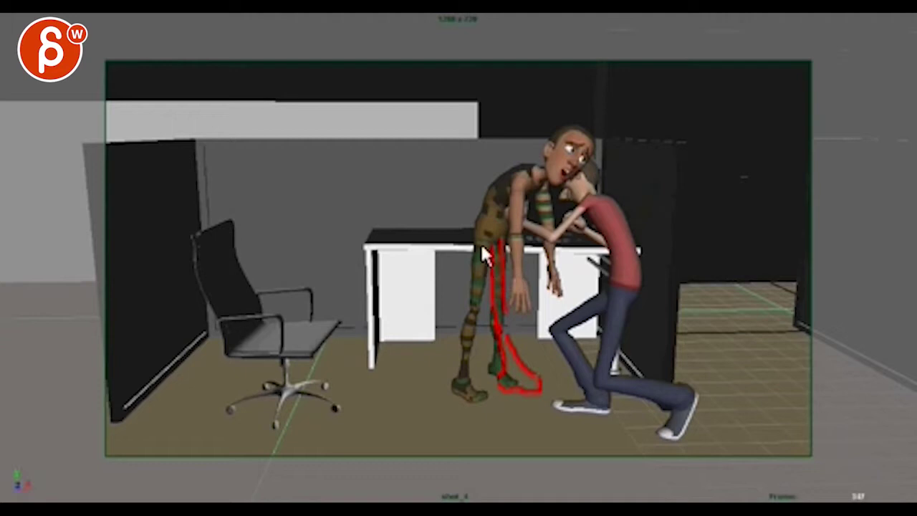
mouse_move(452, 385)
mouse_down()
mouse_move(487, 406)
mouse_move(506, 397)
mouse_up()
key(Right)
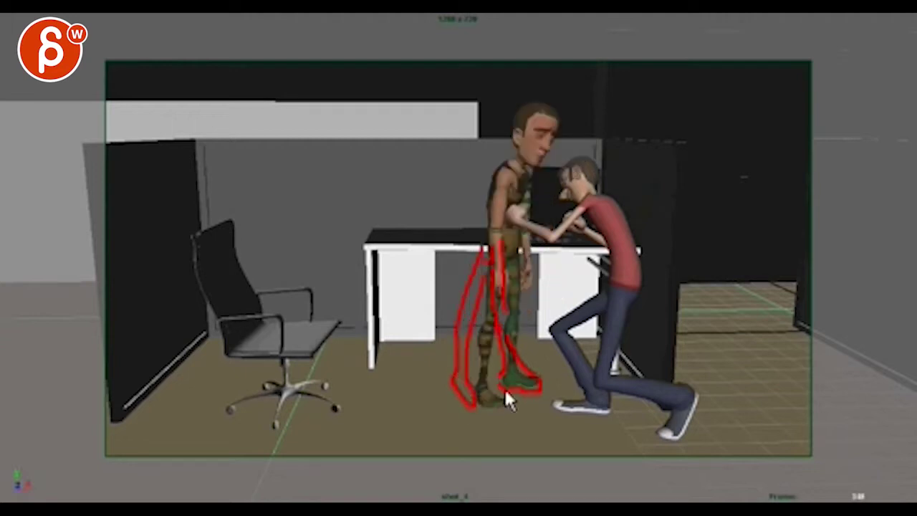
key(Left)
key(Right)
key(Left)
key(Left)
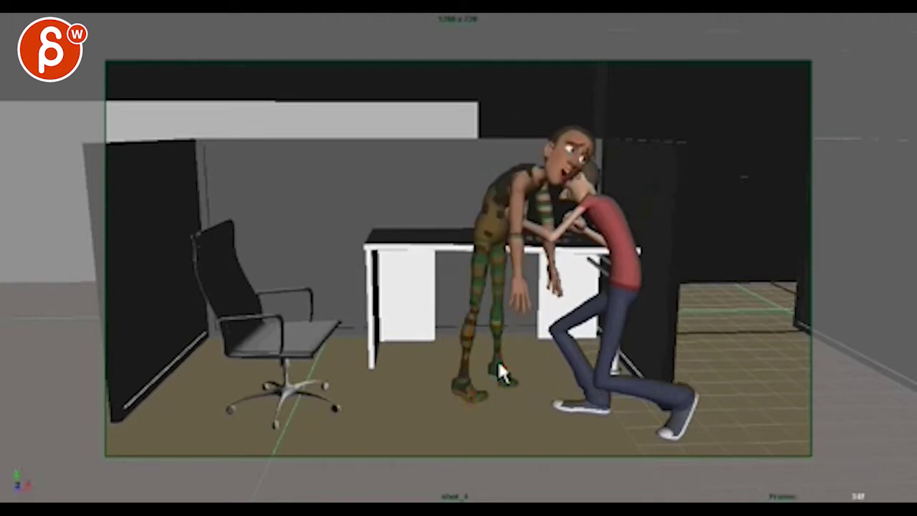
key(Right)
Toggle between the kneeling, upright and bent standing poses.
key(Right)
key(Left)
key(Right)
key(Left)
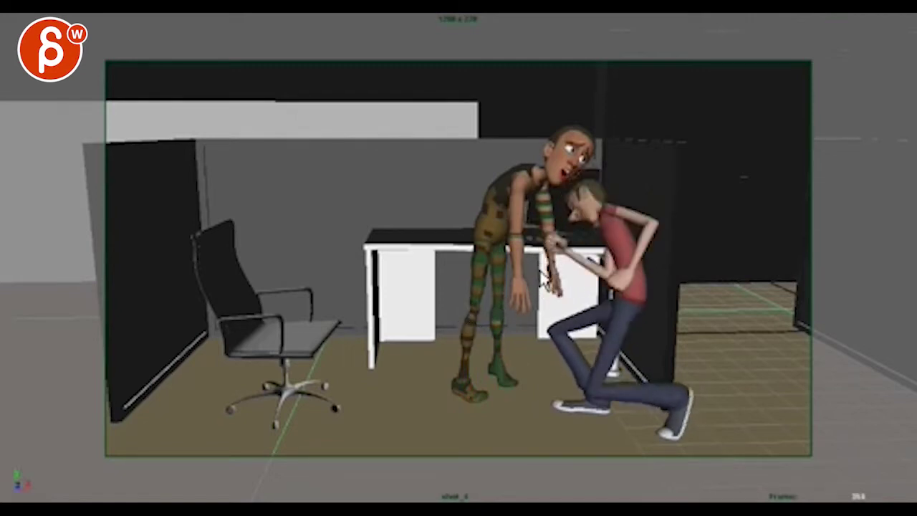
key(Right)
key(Right)
key(Left)
key(Right)
key(Left)
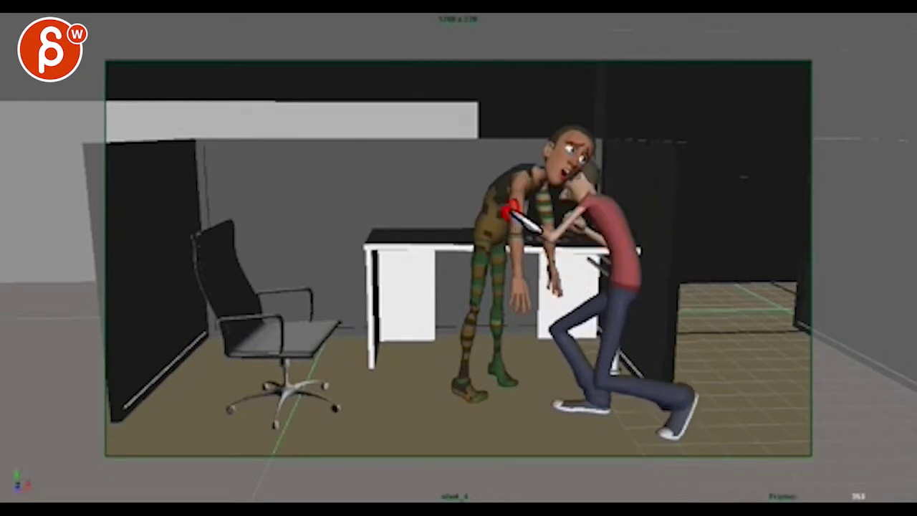
key(Right)
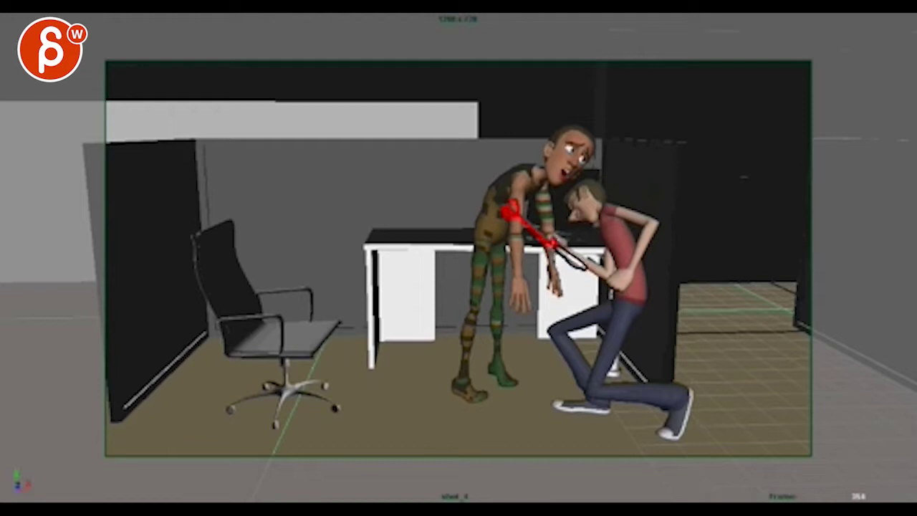
key(Right)
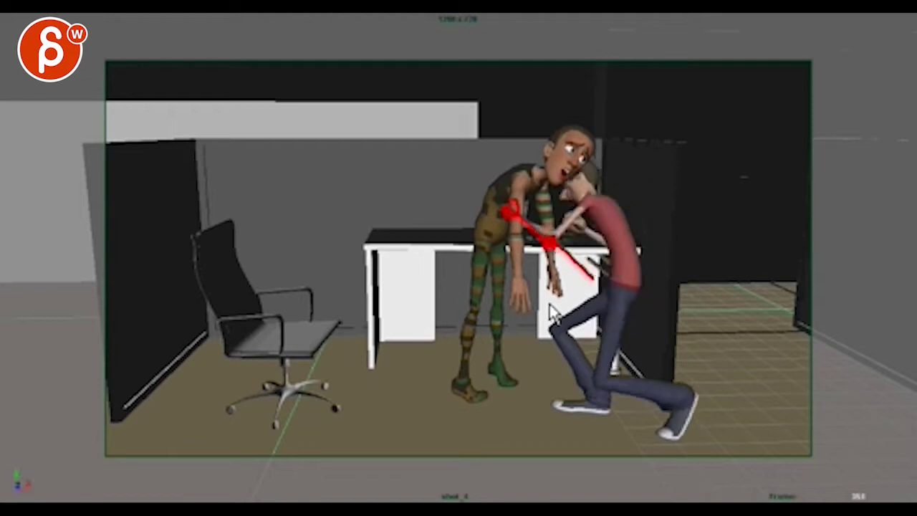
key(Left)
key(Right)
key(Left)
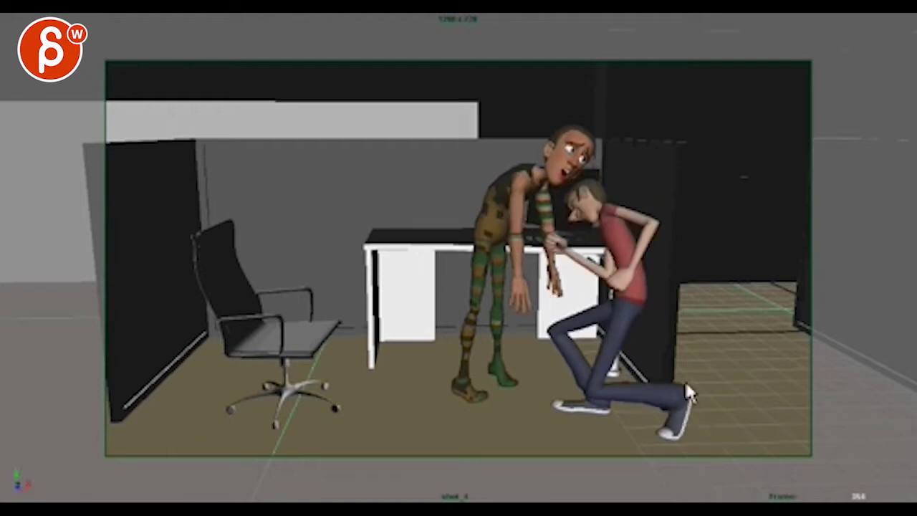
key(Right)
Flip through the red-shirt character's key poses around the lunge to the facing-off pose.
key(Right)
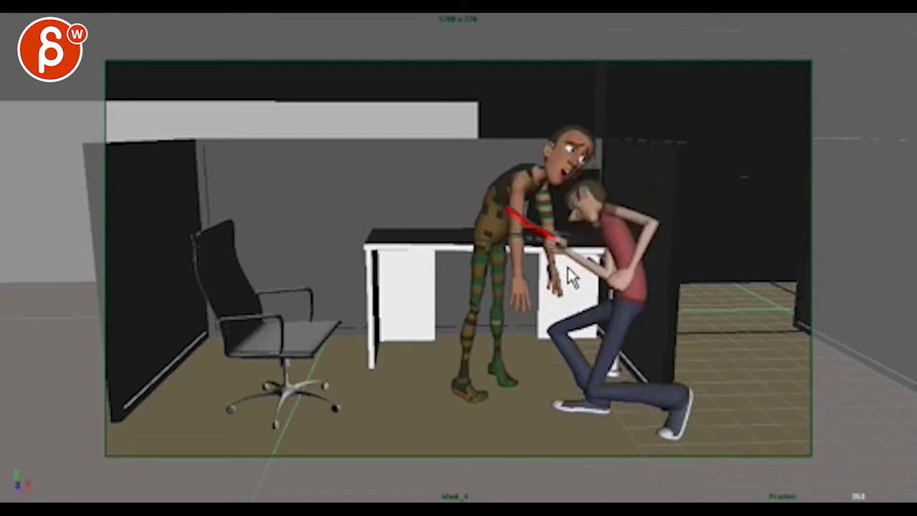
key(Right)
key(Left)
key(Right)
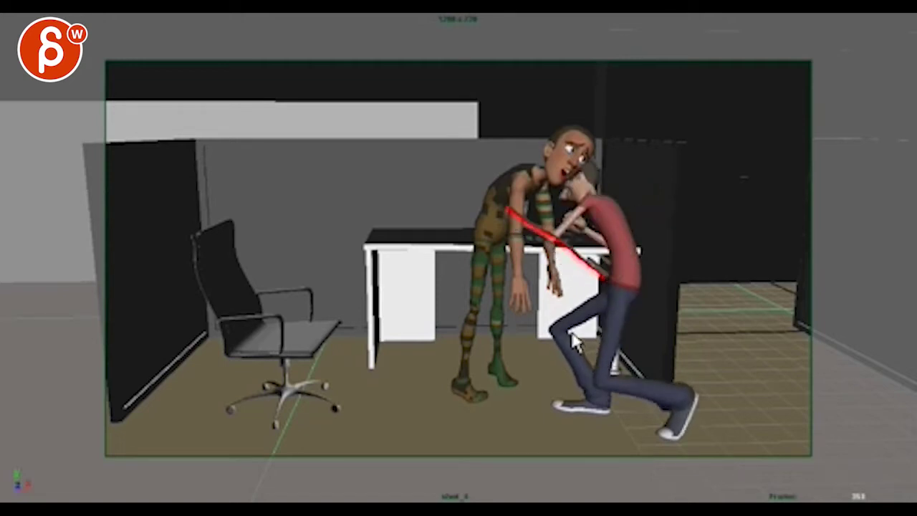
key(Left)
key(Left)
key(Right)
key(Right)
key(Left)
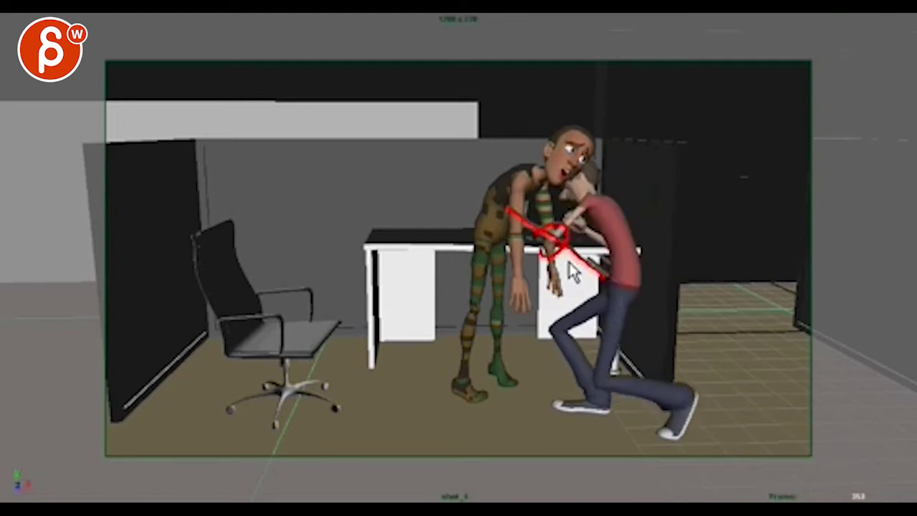
key(Right)
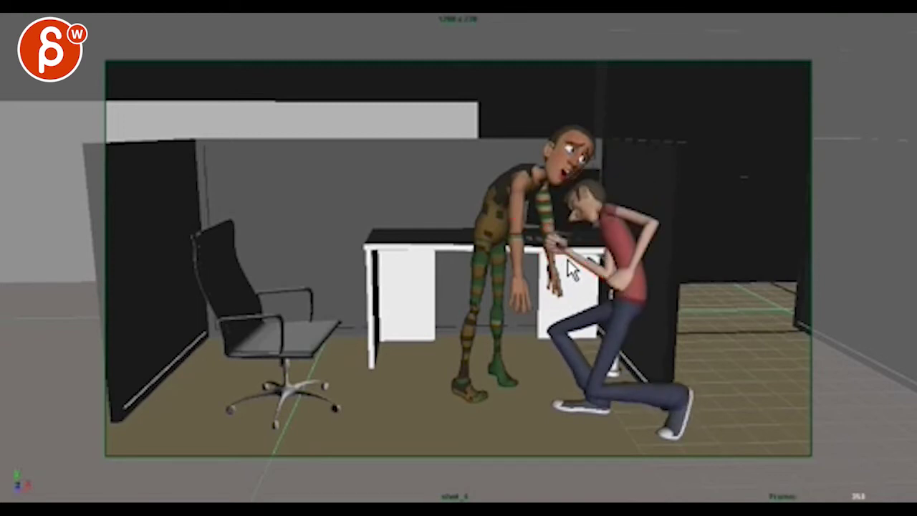
key(Left)
key(Right)
key(Left)
key(Right)
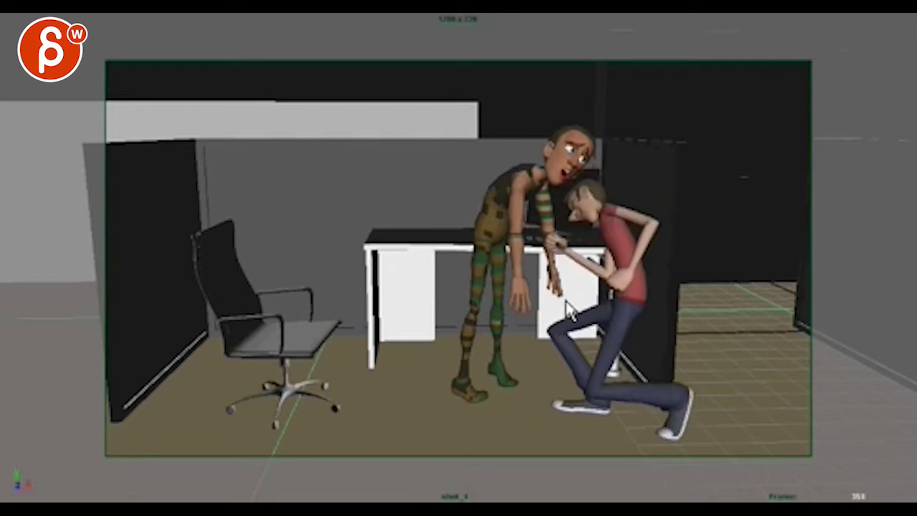
key(Right)
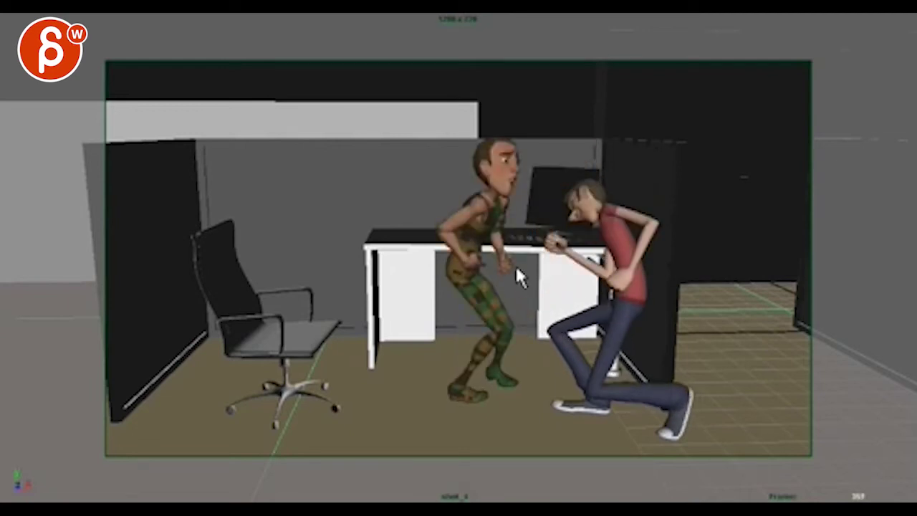
key(Right)
Draw red lines of action along the camo character and down his back, comparing upright and forward lean.
drag(566, 150, 456, 387)
key(Left)
key(Right)
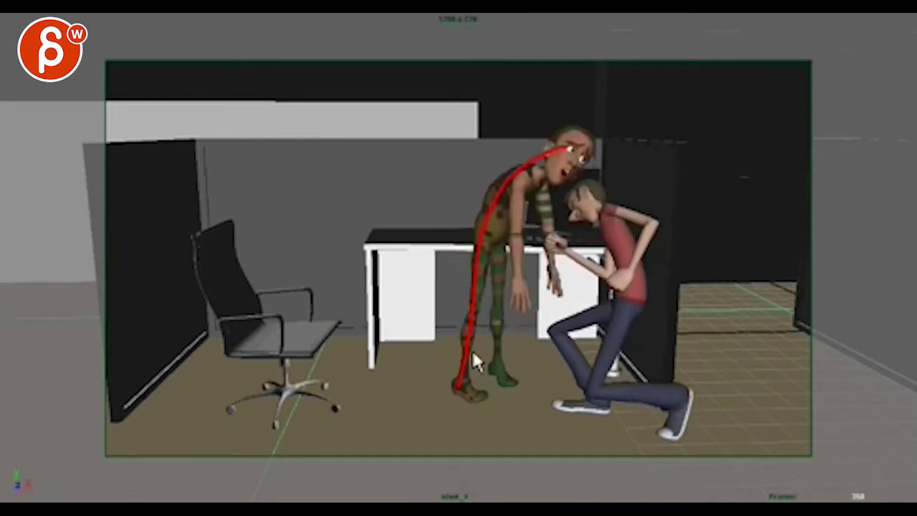
key(Left)
drag(494, 151, 487, 318)
key(Right)
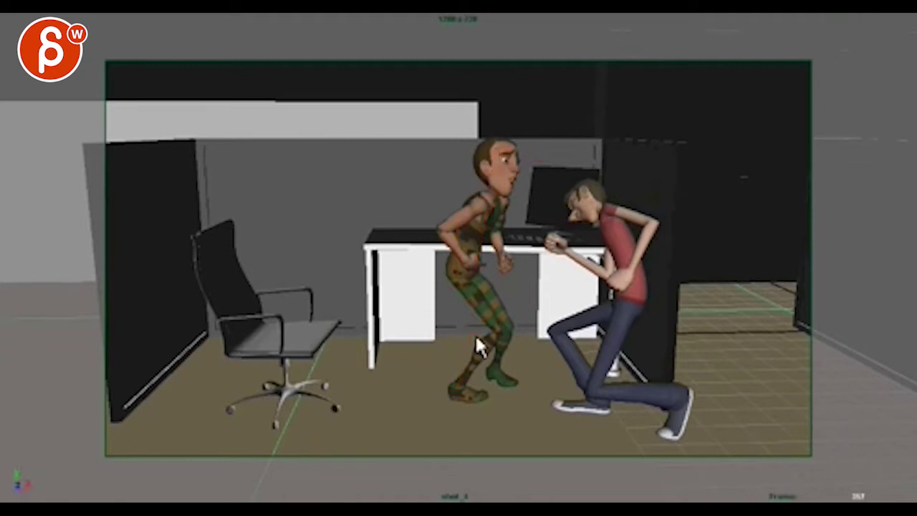
key(Right)
key(Left)
key(Right)
key(Left)
Draw a red curve down the red-shirt character's back and circle the camo head, then clear.
key(Right)
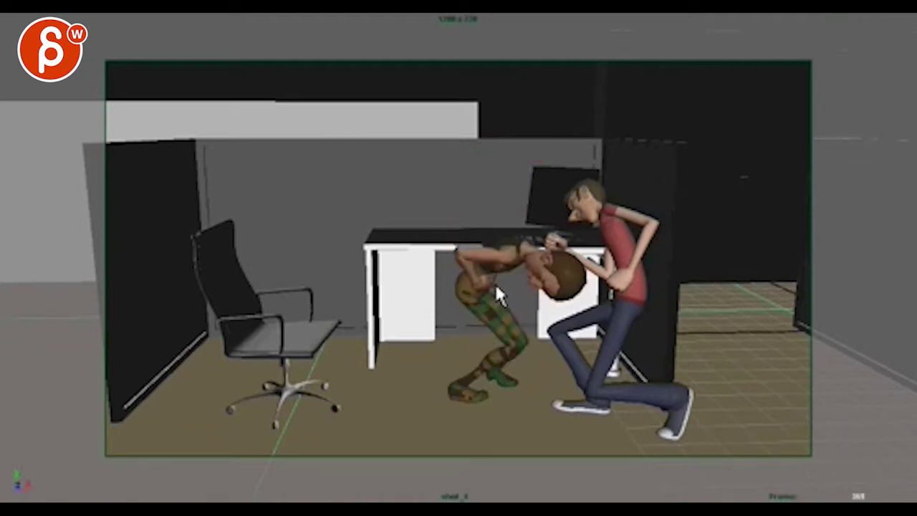
mouse_move(577, 188)
mouse_down()
mouse_move(610, 296)
mouse_move(610, 360)
mouse_up()
mouse_move(598, 285)
mouse_down()
mouse_move(593, 267)
mouse_move(567, 249)
mouse_move(576, 223)
mouse_move(564, 256)
mouse_up()
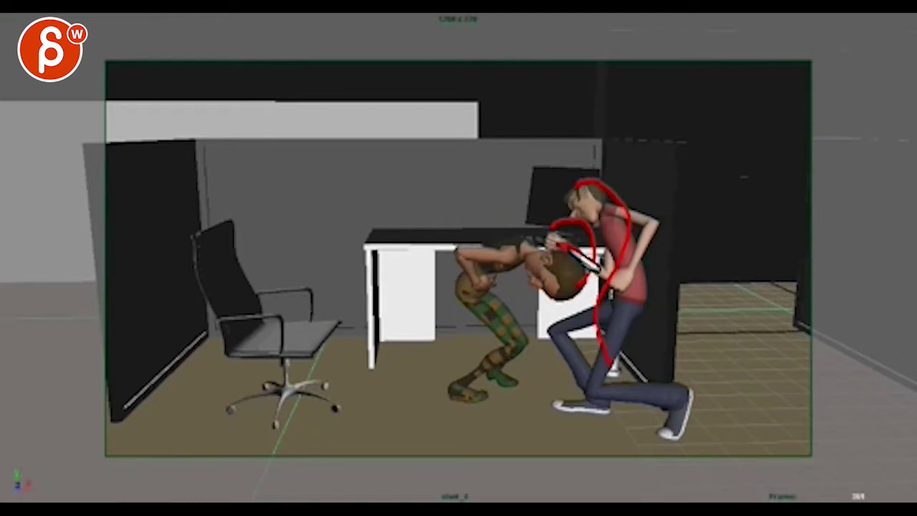
key(e)
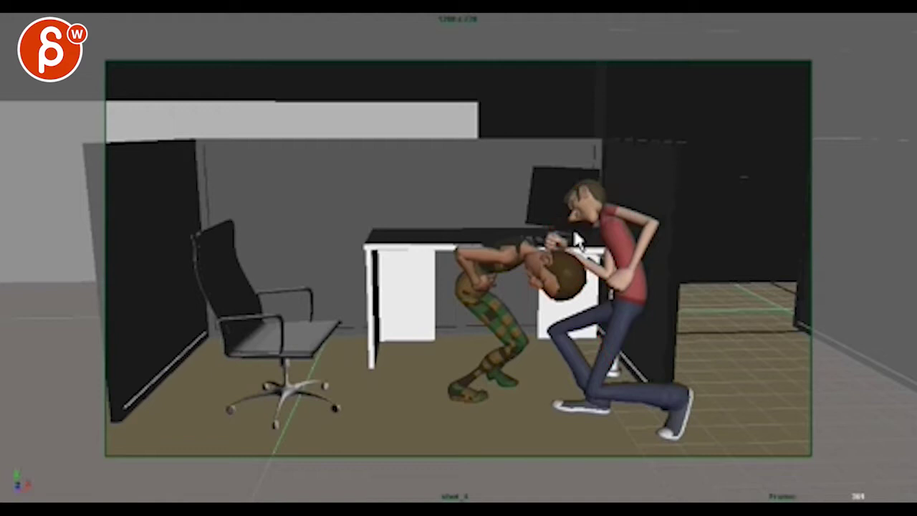
Step forward to the camo character leaning back, comparing it with the hunched pose.
key(Right)
key(Right)
key(Right)
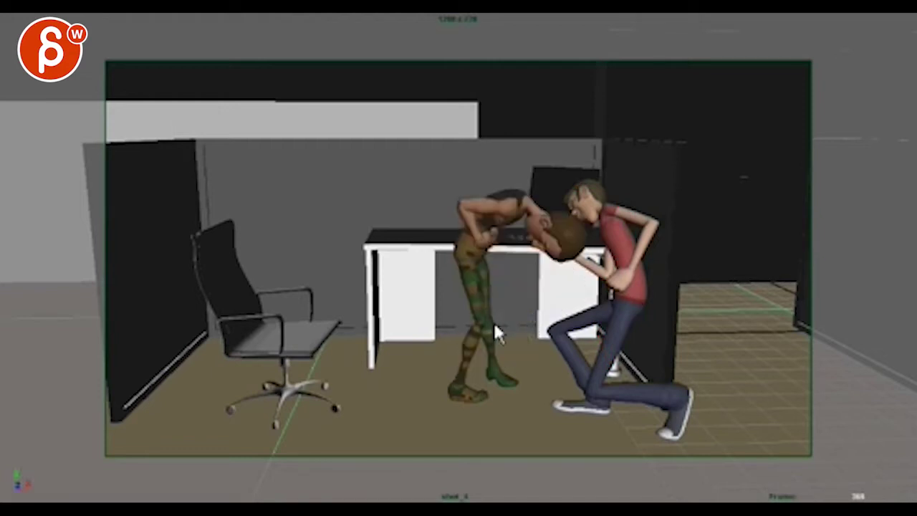
key(Right)
key(Left)
key(Right)
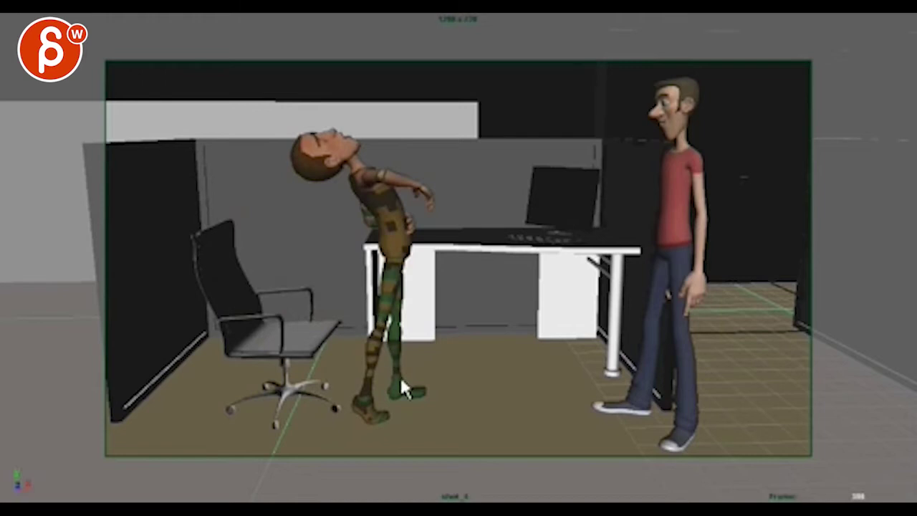
Draw a red line along the camo character's body from his foot up to his head.
mouse_move(399, 374)
mouse_down()
mouse_move(409, 236)
mouse_move(301, 151)
mouse_move(286, 160)
mouse_move(286, 287)
mouse_up()
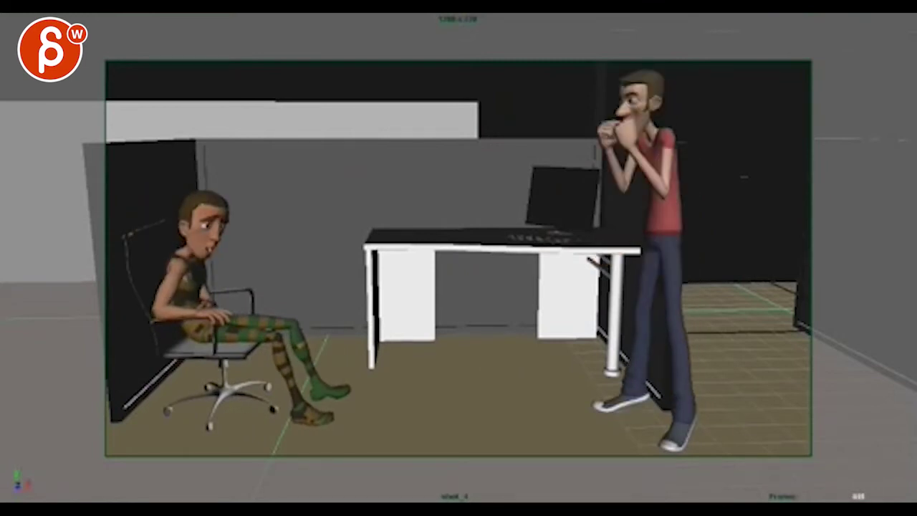
Draw red strokes down the standing man's back, diagonally across him, and over his arm and torso.
drag(700, 141, 693, 283)
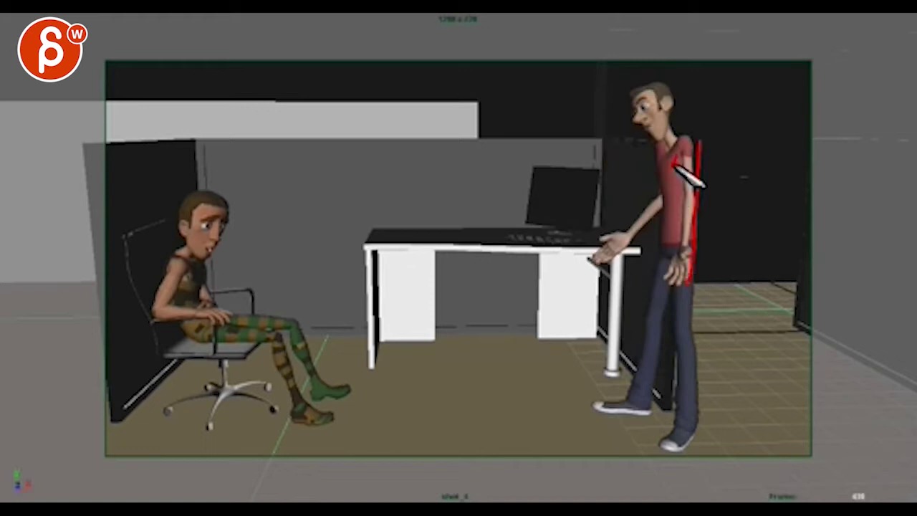
drag(673, 127, 613, 250)
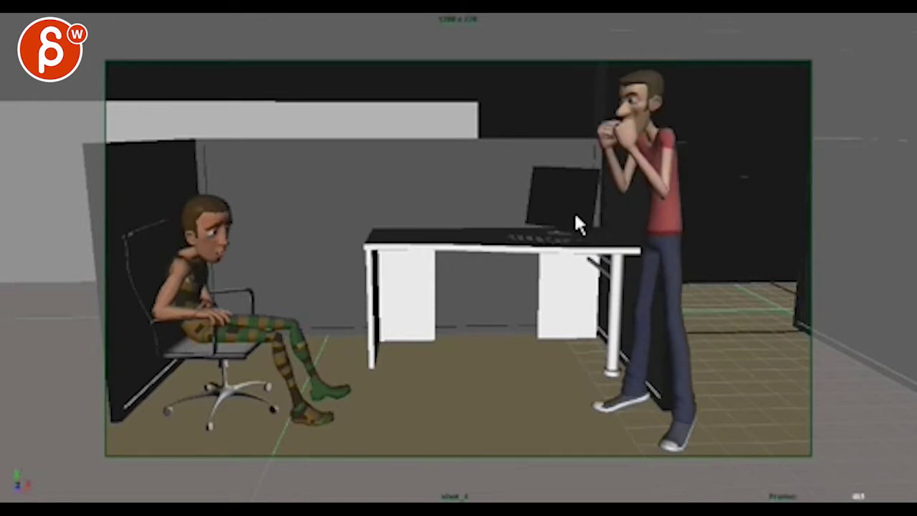
mouse_move(618, 124)
mouse_down()
mouse_move(658, 181)
mouse_move(677, 132)
mouse_move(675, 149)
mouse_move(688, 134)
mouse_move(693, 241)
mouse_up()
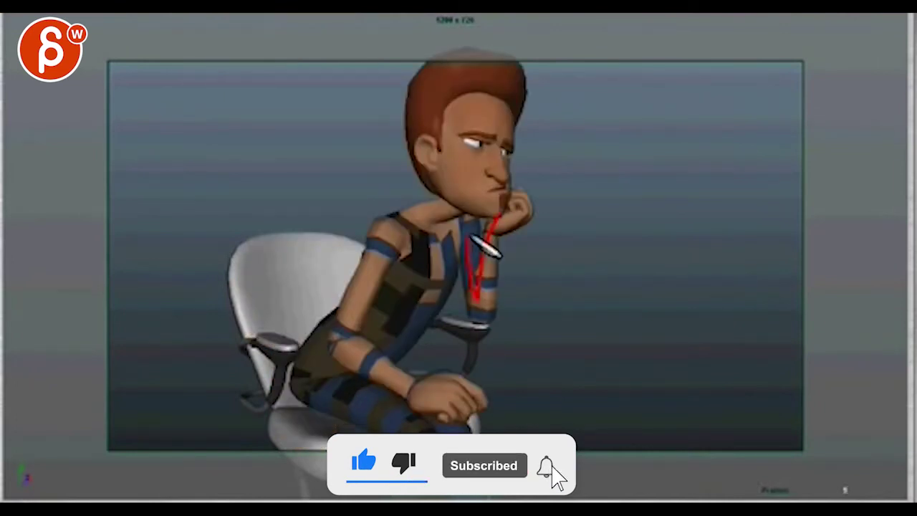
Clear the red note from the arm and circle the wrist at the armrest in red.
click(486, 257)
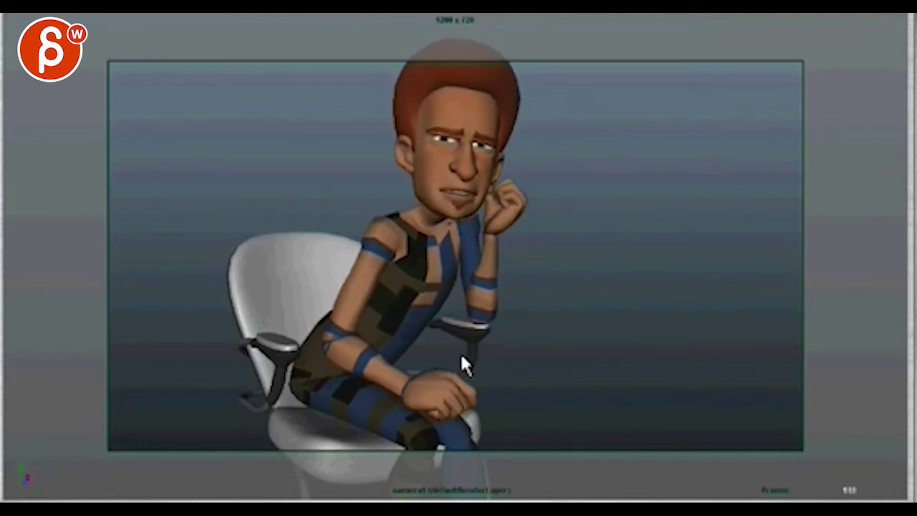
mouse_move(456, 297)
mouse_down()
mouse_move(505, 334)
mouse_move(457, 324)
mouse_up()
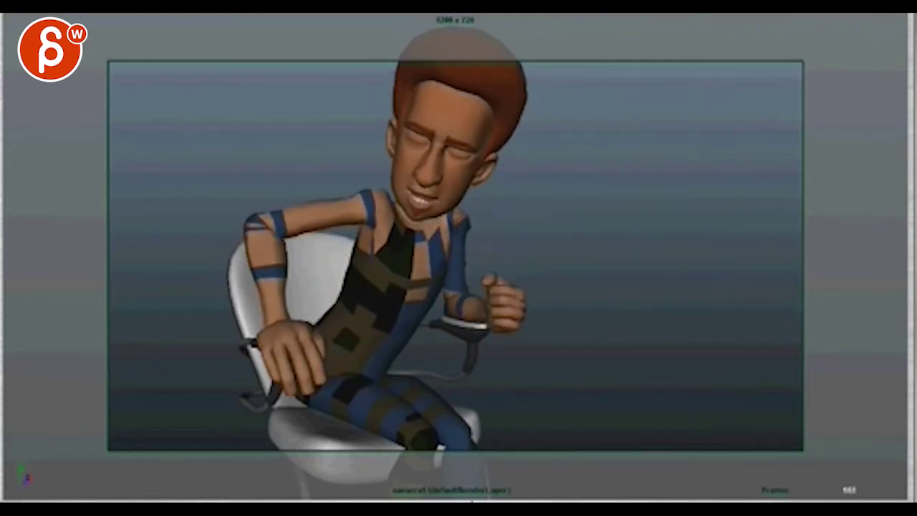
Draw a red line along the raised forearm and loop the hand at the armrest, then clear.
mouse_move(502, 232)
mouse_down()
mouse_move(536, 255)
mouse_move(489, 310)
mouse_up()
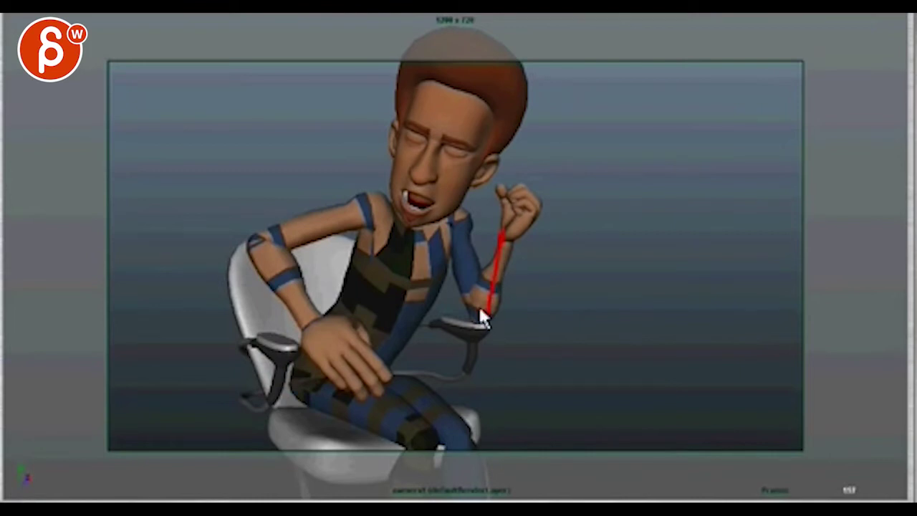
mouse_move(482, 321)
mouse_down()
mouse_move(443, 310)
mouse_move(469, 331)
mouse_up()
key(space)
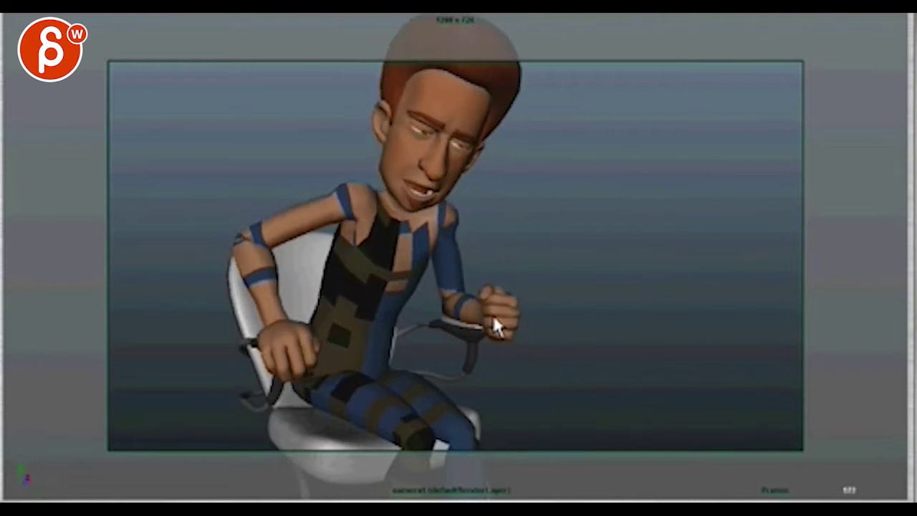
Trace the shoulder-to-hand loop, right arm and torso in red, then circle and mark the raised fist.
mouse_move(358, 202)
mouse_down()
mouse_move(276, 322)
mouse_move(280, 371)
mouse_move(319, 222)
mouse_up()
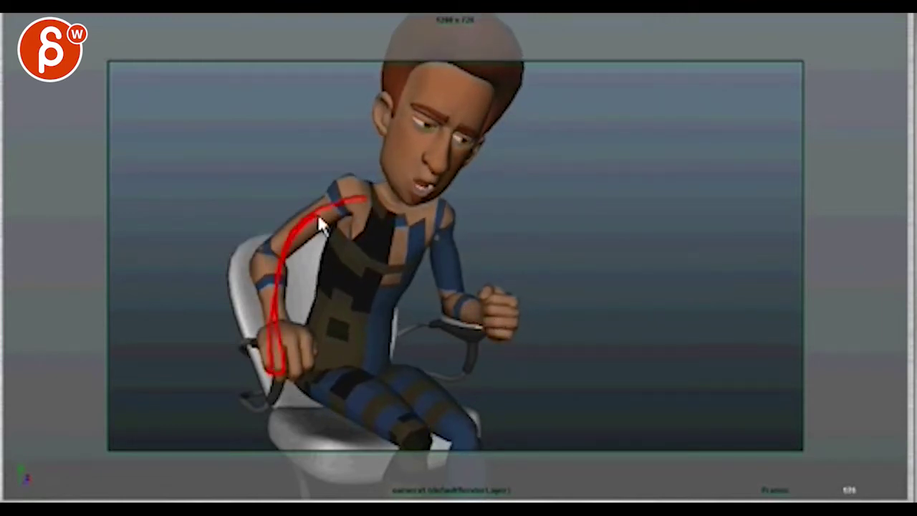
drag(419, 202, 458, 319)
drag(371, 209, 356, 329)
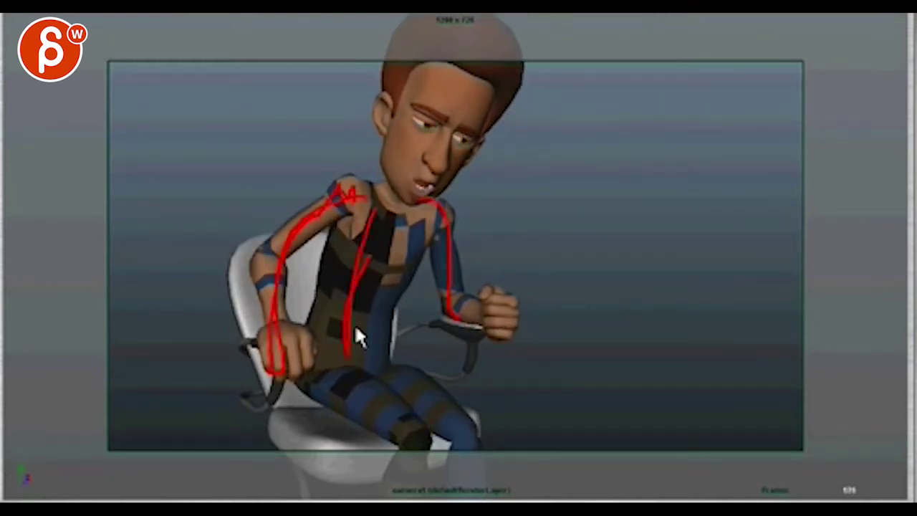
mouse_move(494, 283)
mouse_down()
mouse_move(525, 328)
mouse_move(474, 319)
mouse_up()
mouse_move(507, 296)
mouse_down()
mouse_move(501, 306)
mouse_move(483, 299)
mouse_up()
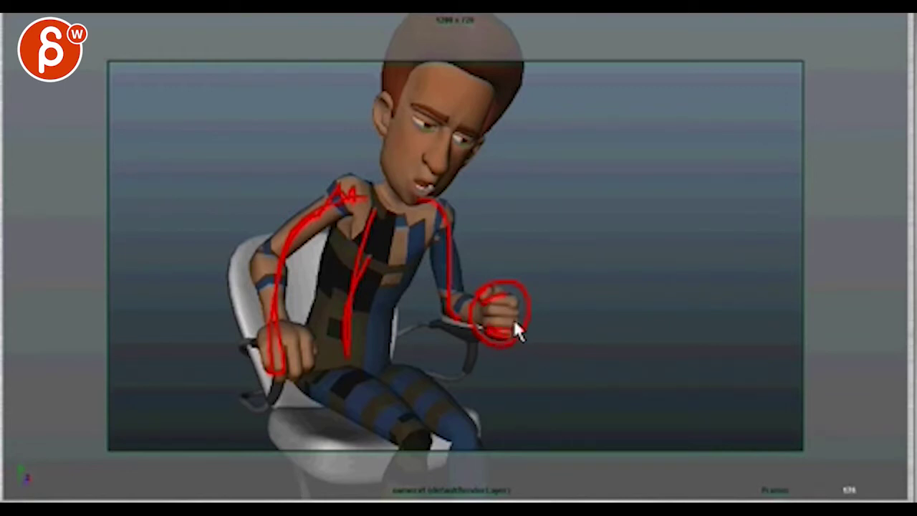
mouse_move(511, 327)
mouse_down()
mouse_move(497, 310)
mouse_move(486, 330)
mouse_move(508, 294)
mouse_move(494, 302)
mouse_move(487, 317)
mouse_move(507, 306)
mouse_up()
Clear all red notes, then draw a curve beside the fist and circle it.
key(e)
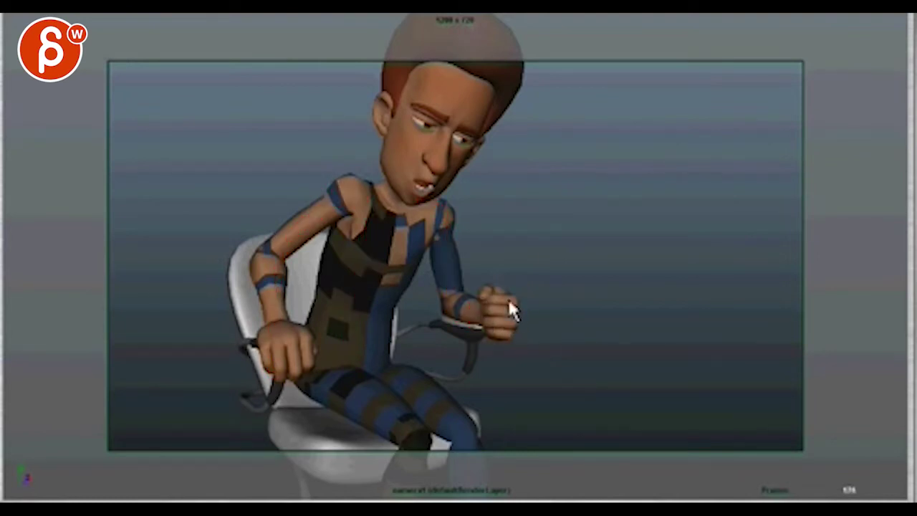
drag(525, 328, 528, 307)
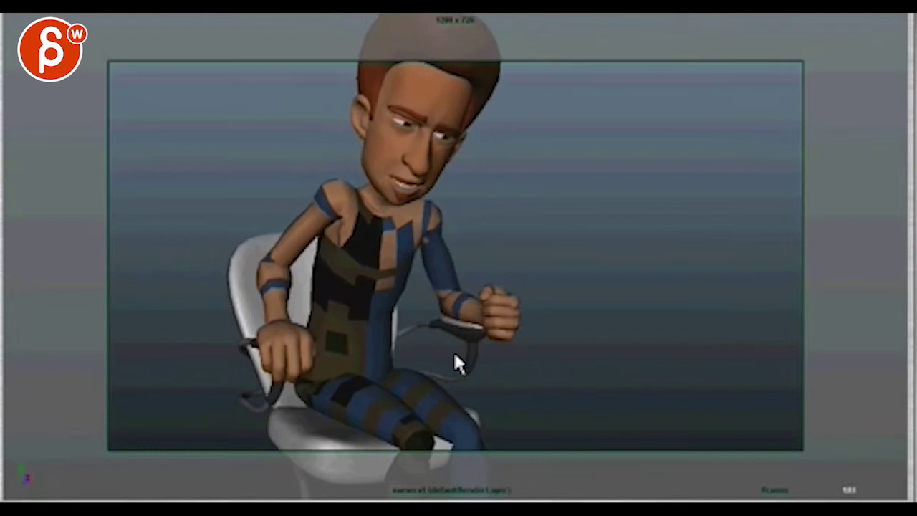
mouse_move(469, 315)
mouse_down()
mouse_move(541, 340)
mouse_move(469, 322)
mouse_up()
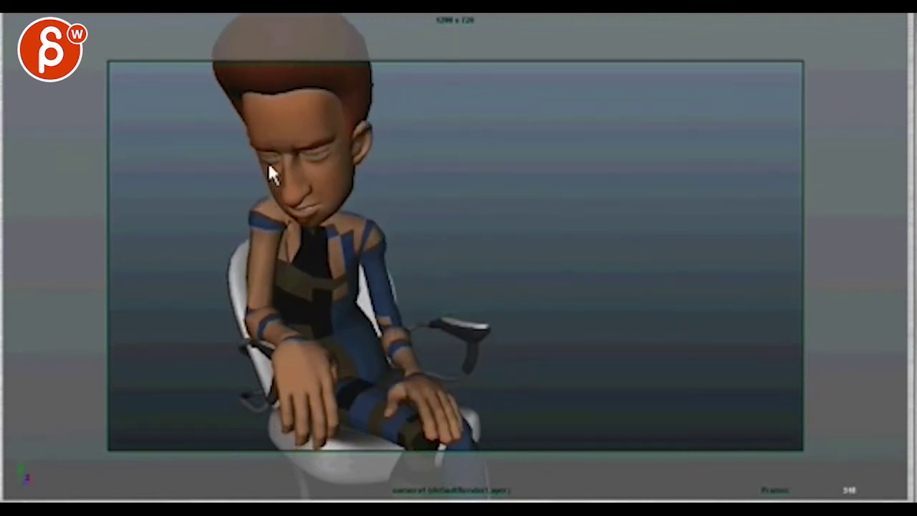
Draw red strokes circling the head and tracing the shoulders, chest, arm down to the wrist, and the hand on the knee.
mouse_move(232, 94)
mouse_down()
mouse_move(388, 205)
mouse_move(222, 118)
mouse_up()
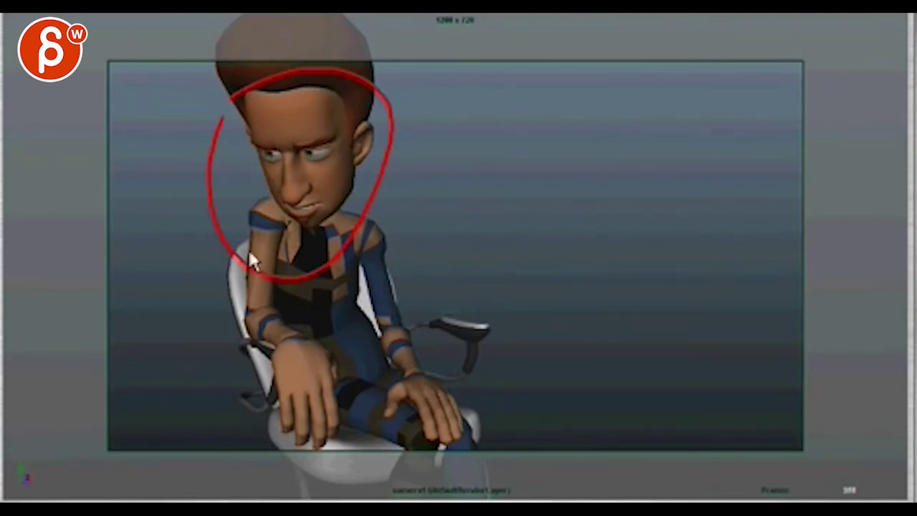
drag(236, 231, 530, 429)
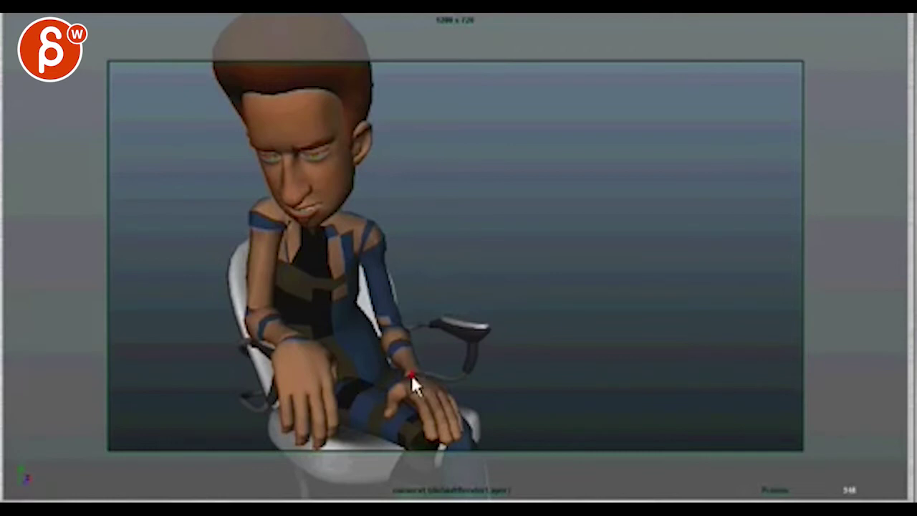
drag(458, 429, 421, 433)
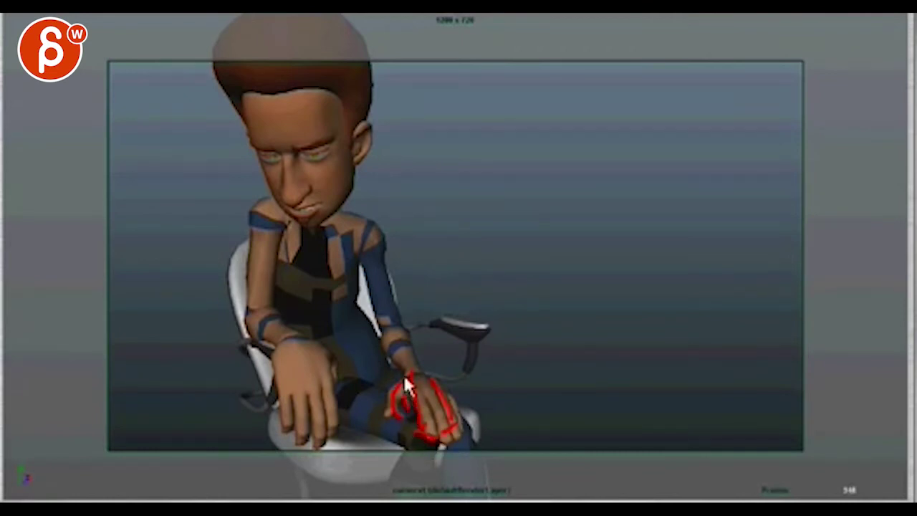
drag(372, 305, 390, 341)
mouse_move(349, 222)
mouse_down()
mouse_move(268, 208)
mouse_move(322, 326)
mouse_up()
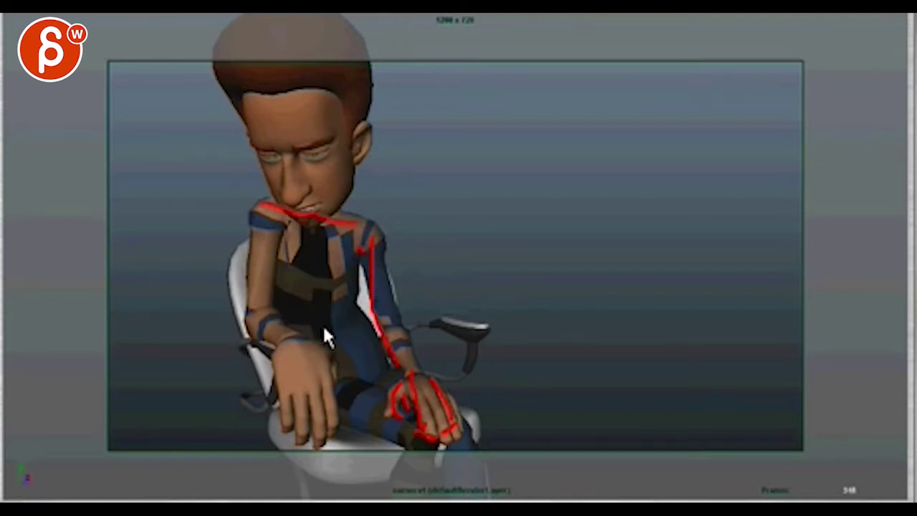
mouse_move(284, 211)
mouse_down()
mouse_move(256, 197)
mouse_move(242, 226)
mouse_move(250, 262)
mouse_move(239, 328)
mouse_move(274, 336)
mouse_up()
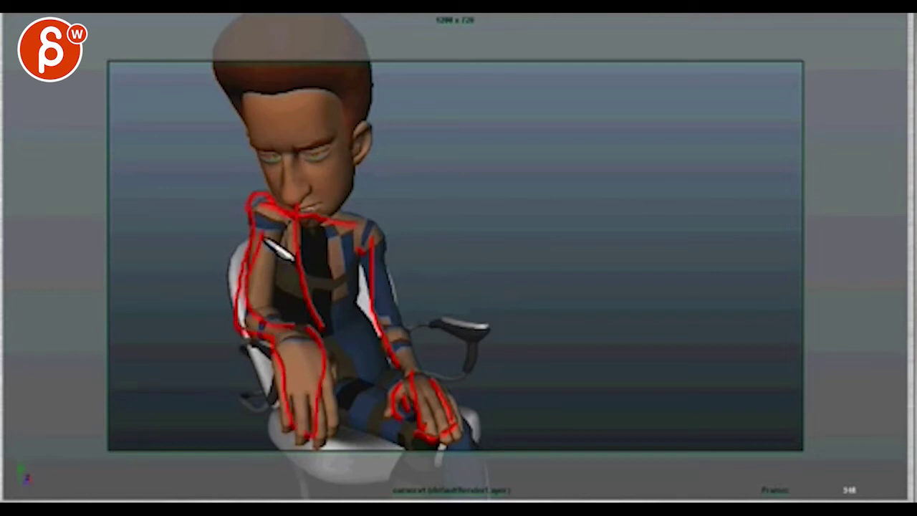
Clear the earlier notes, circle the hand resting on the knee in red, then clear it.
key(Escape)
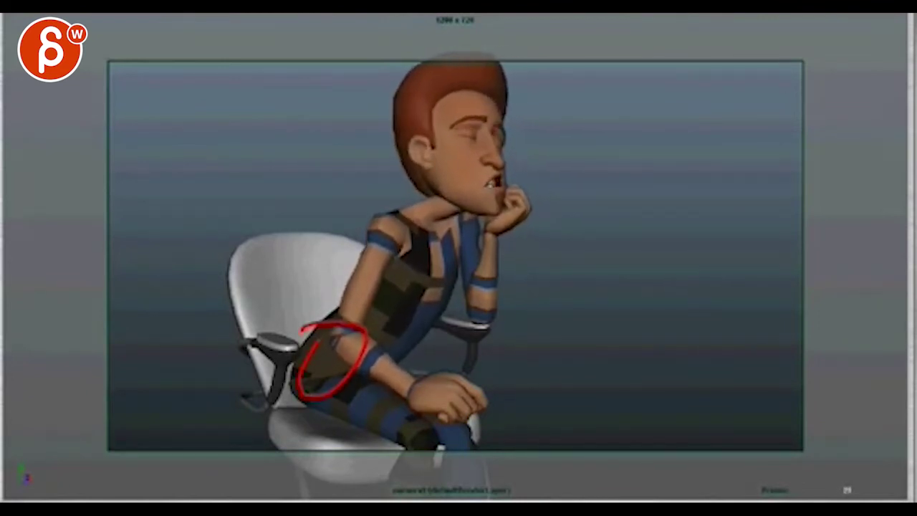
drag(420, 378, 401, 412)
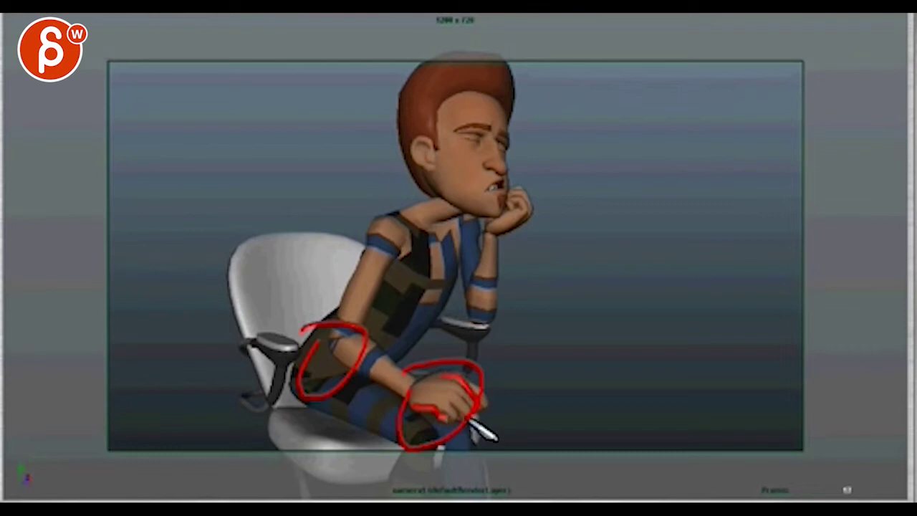
key(Escape)
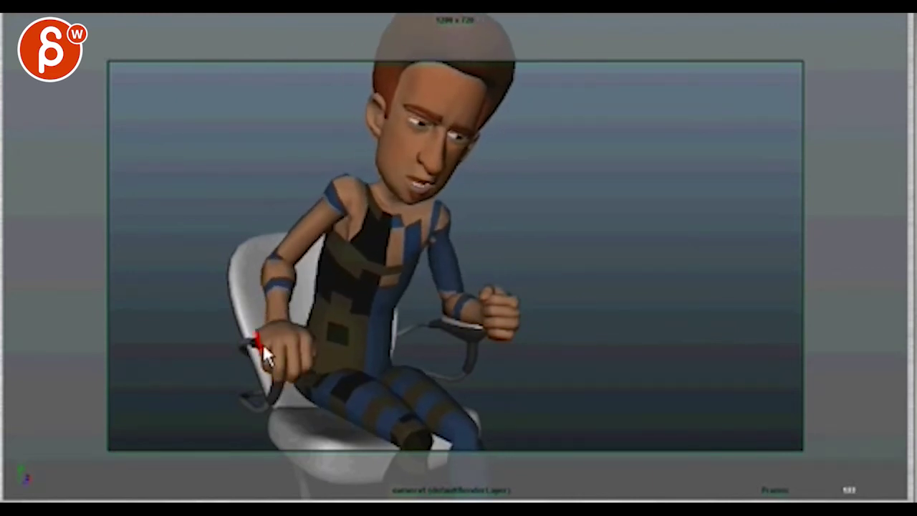
Circle the forearm and the hand on the chair armrest in red.
drag(244, 256, 234, 287)
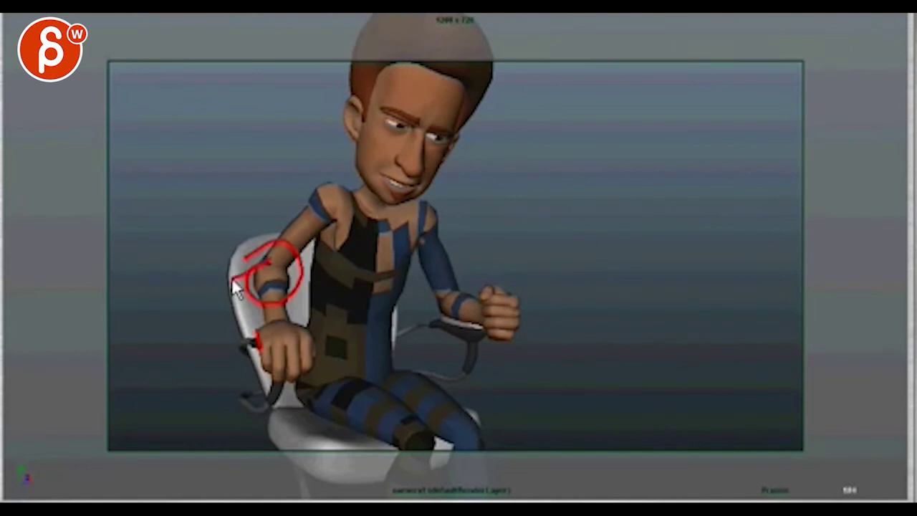
mouse_move(287, 315)
mouse_down()
mouse_move(313, 330)
mouse_move(275, 362)
mouse_up()
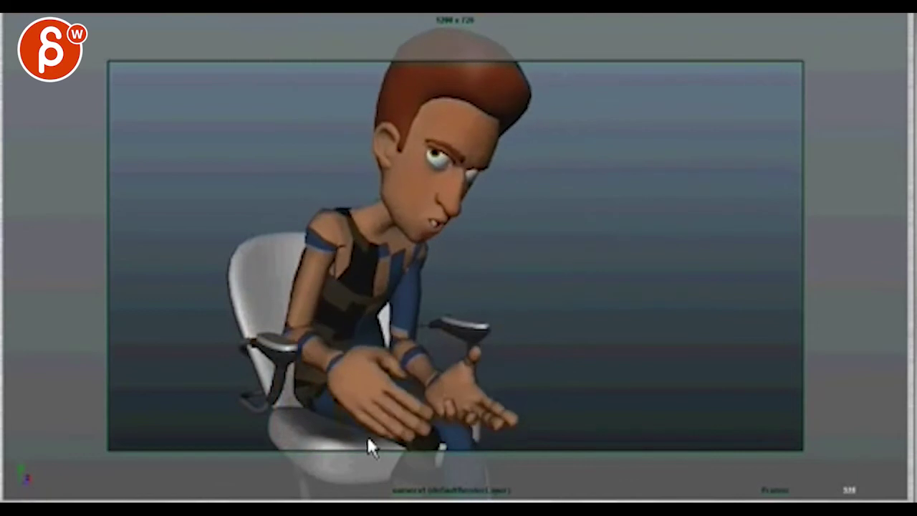
Circle the character's left wrist and bracket the side and underside of the hand in red.
drag(333, 323, 267, 326)
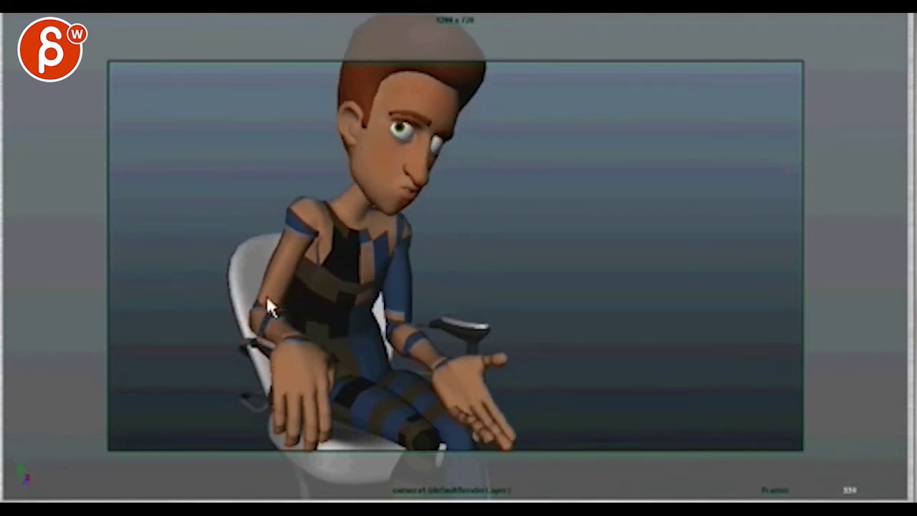
mouse_move(273, 336)
mouse_down()
mouse_move(275, 309)
mouse_move(239, 328)
mouse_up()
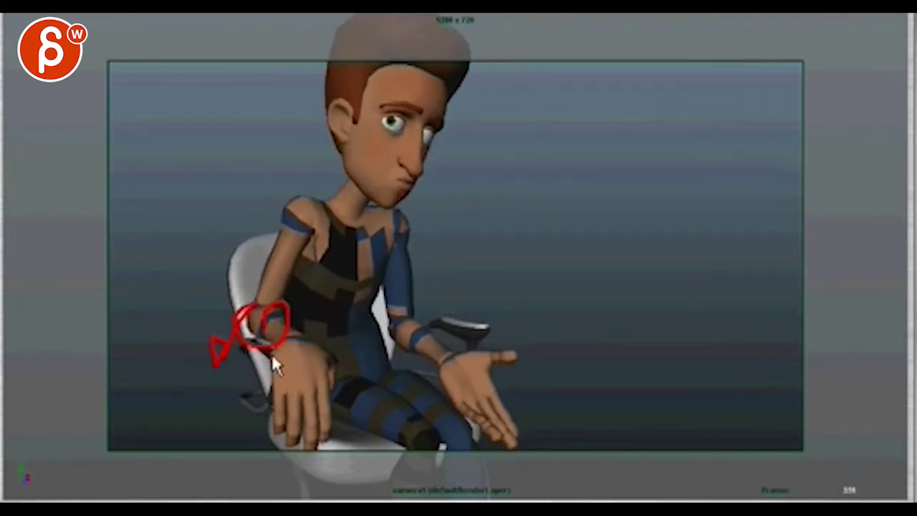
drag(329, 353, 279, 423)
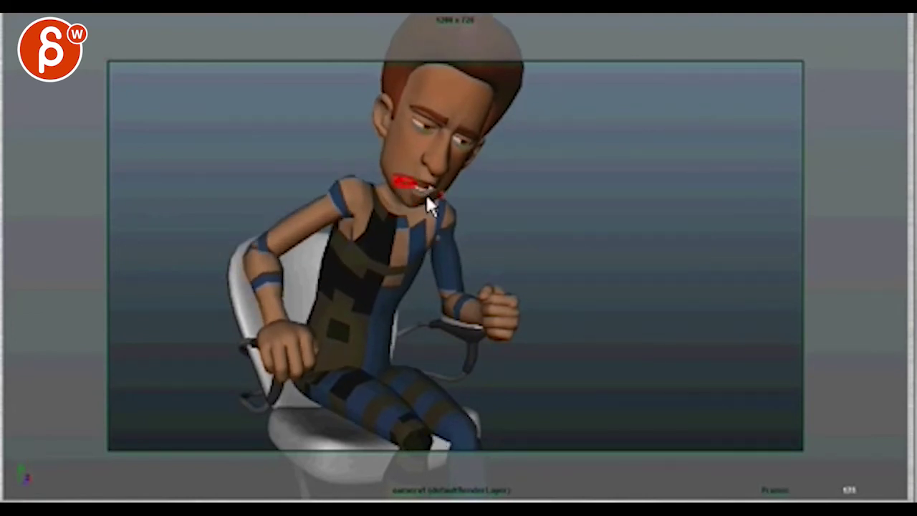
Undo the red note drawn over the character's mouth.
key(ctrl+z)
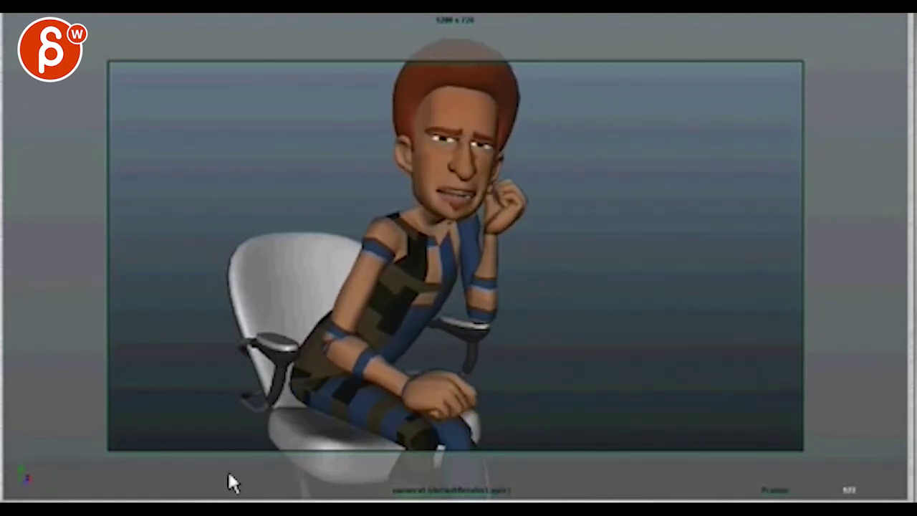
Loop the character's head and chest, then his arm and hands, in red.
mouse_move(323, 143)
mouse_down()
mouse_move(445, 272)
mouse_move(306, 172)
mouse_up()
mouse_move(356, 228)
mouse_down()
mouse_move(346, 282)
mouse_move(368, 236)
mouse_up()
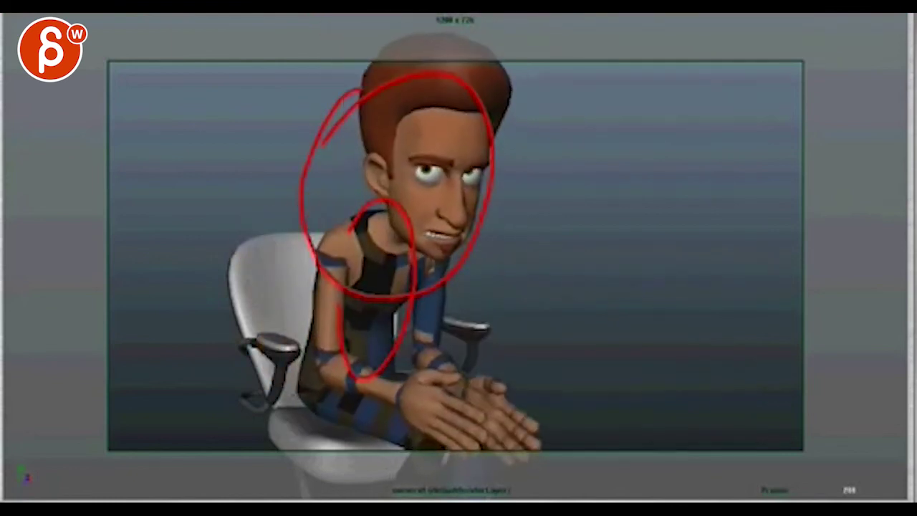